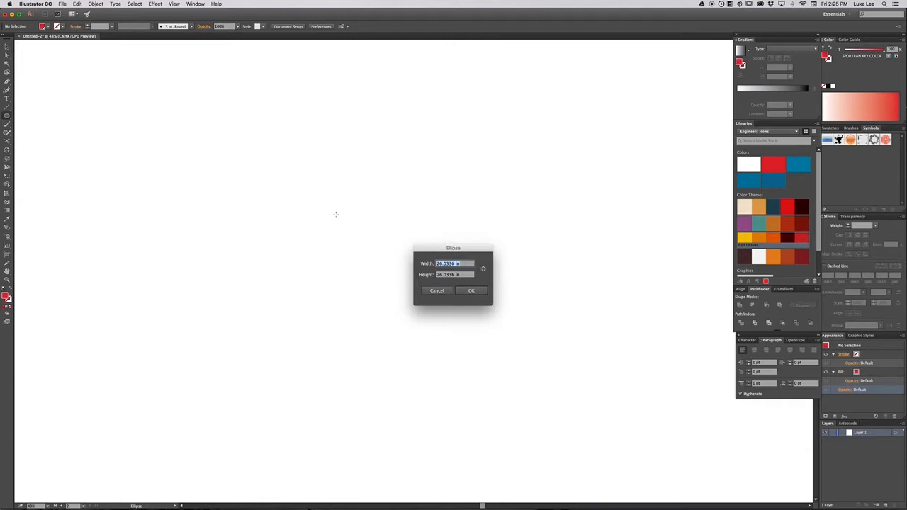
- Create a circle 1000 px wide and 1000 px high with the Ellipse tool
{"action": "type", "text": "10"}
{"action": "key", "text": "Tab"}
{"action": "key", "text": "shift+Tab"}
{"action": "type", "text": "1000px"}
{"action": "key", "text": "Tab"}
{"action": "type", "text": "1"}
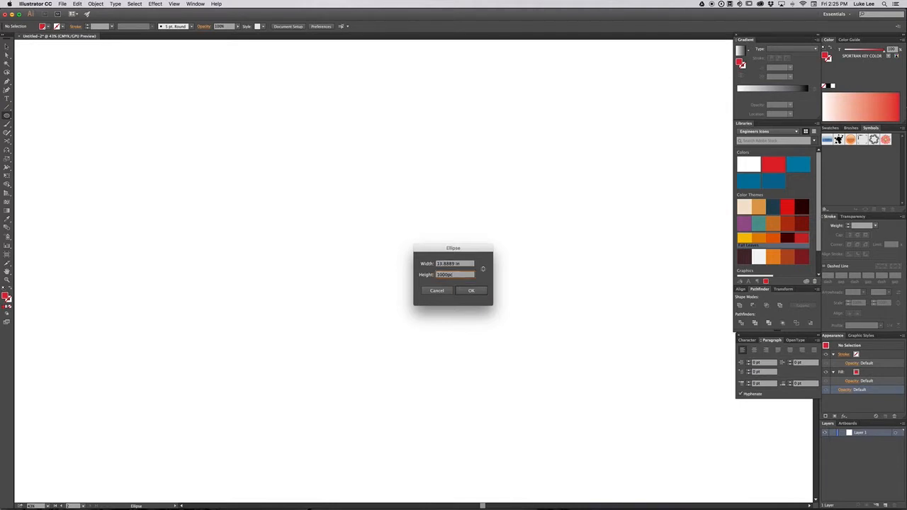
{"action": "type", "text": "000px"}
{"action": "key", "text": "Return"}
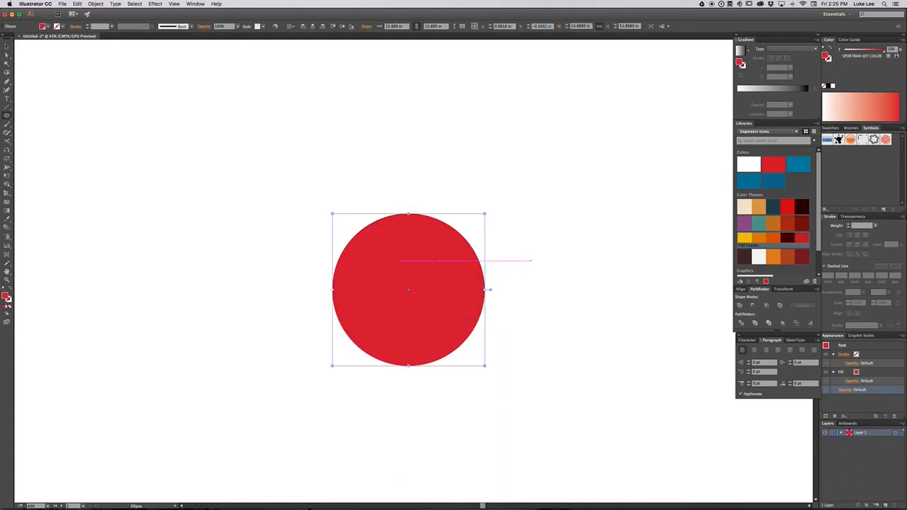
- Swap the circle's red fill to its stroke and set the stroke weight to 100 pt
{"action": "key", "text": "v"}
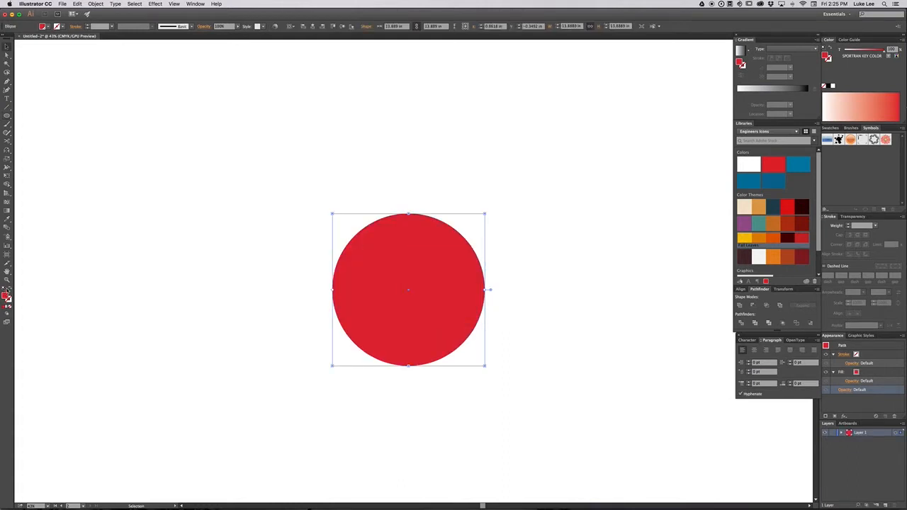
{"action": "left_click", "coordinate": [11, 291]}
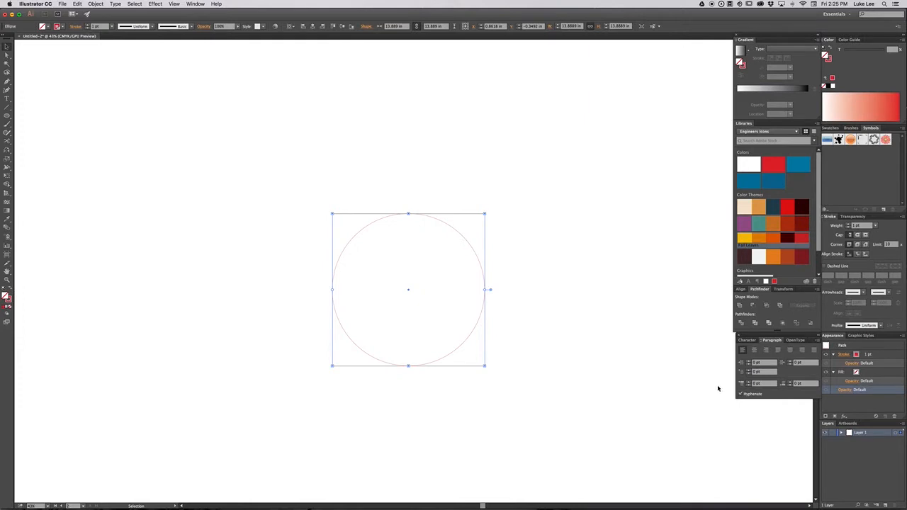
{"action": "left_click", "coordinate": [895, 354]}
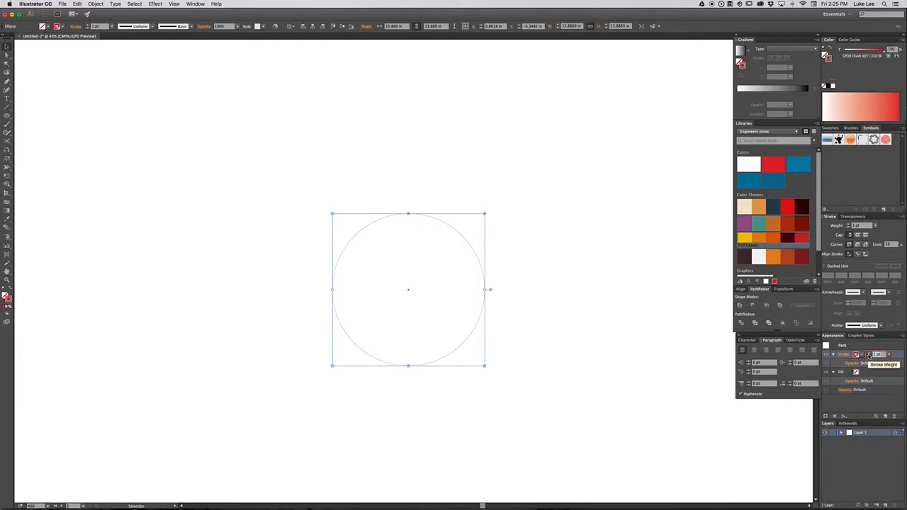
{"action": "type", "text": "100"}
{"action": "key", "text": "Return"}
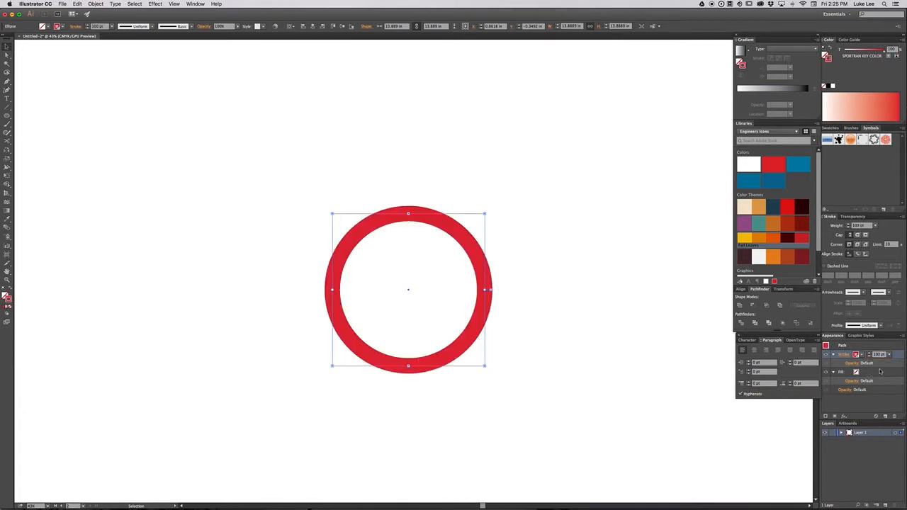
- Duplicate the circle's red stroke, color the lower copy white and set its weight to 300 pt
{"action": "left_click", "coordinate": [885, 417]}
{"action": "left_click", "coordinate": [882, 372]}
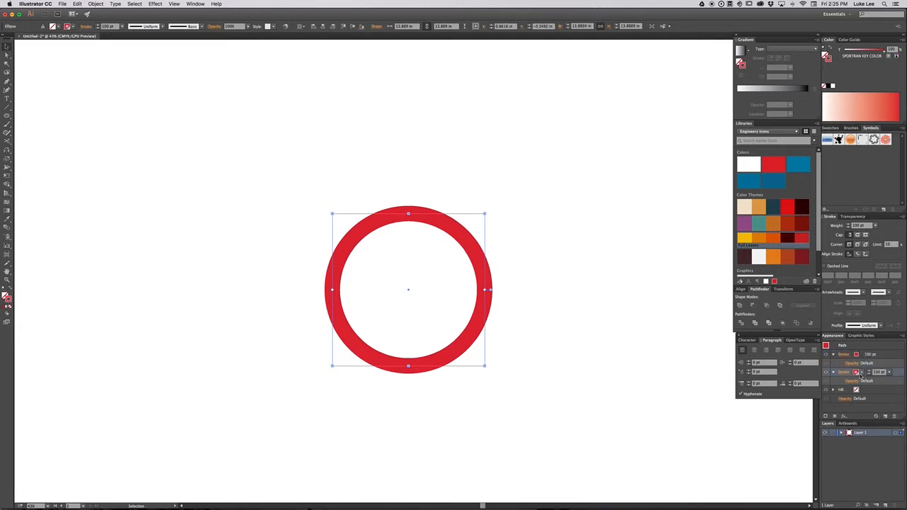
{"action": "left_click", "coordinate": [862, 373]}
{"action": "left_click", "coordinate": [797, 388]}
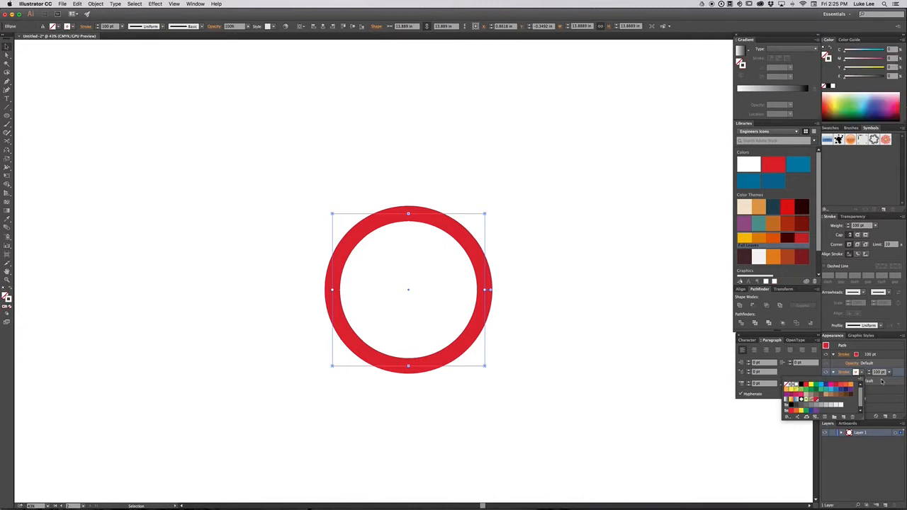
{"action": "left_click", "coordinate": [883, 374]}
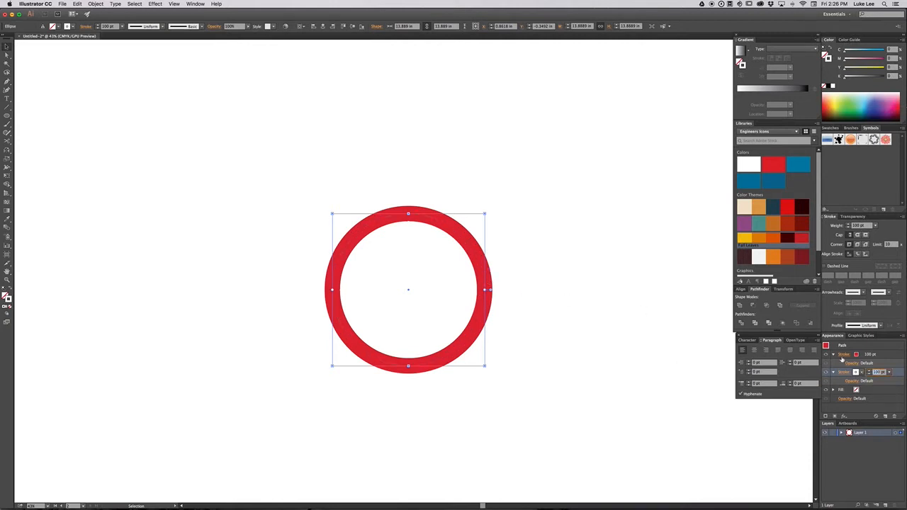
- Duplicate the white stroke, color the lowest copy red, set its weight to 500 pt and deselect the circle
{"action": "left_click", "coordinate": [886, 416]}
{"action": "left_click", "coordinate": [863, 392]}
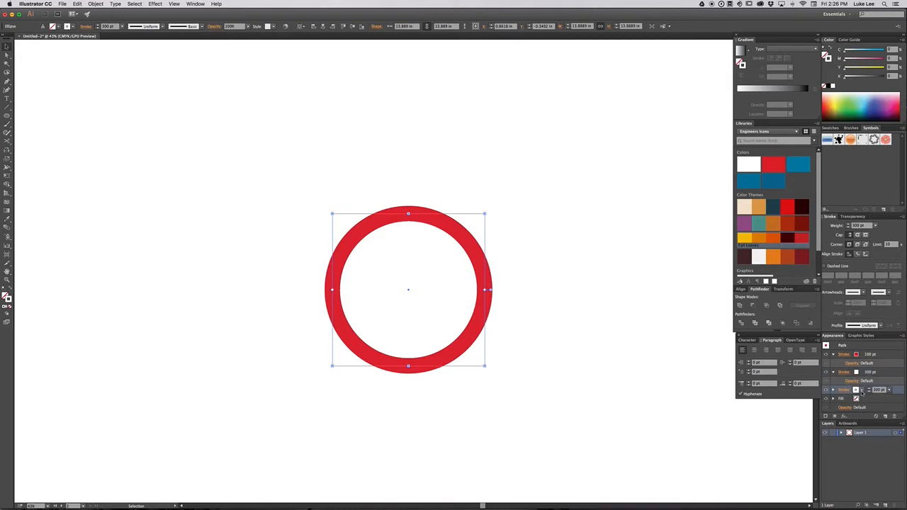
{"action": "left_click", "coordinate": [859, 390]}
{"action": "left_click", "coordinate": [806, 403]}
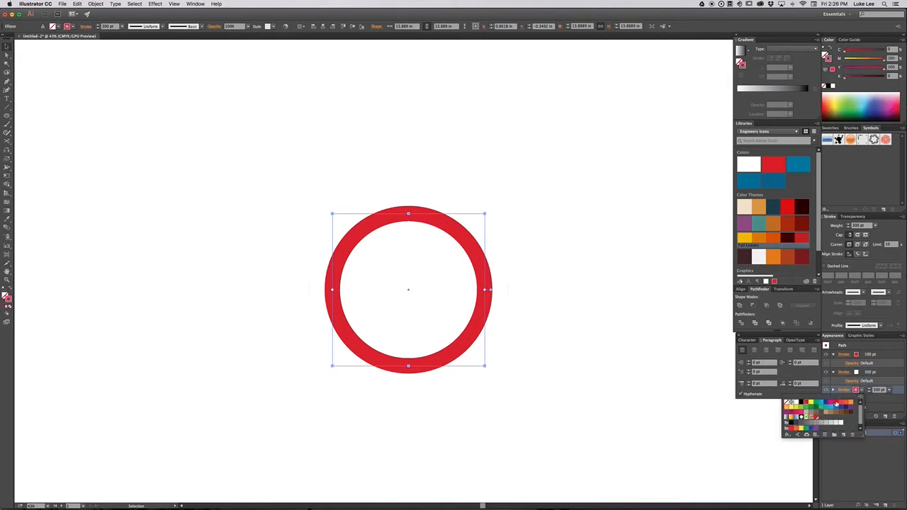
{"action": "left_click", "coordinate": [895, 392]}
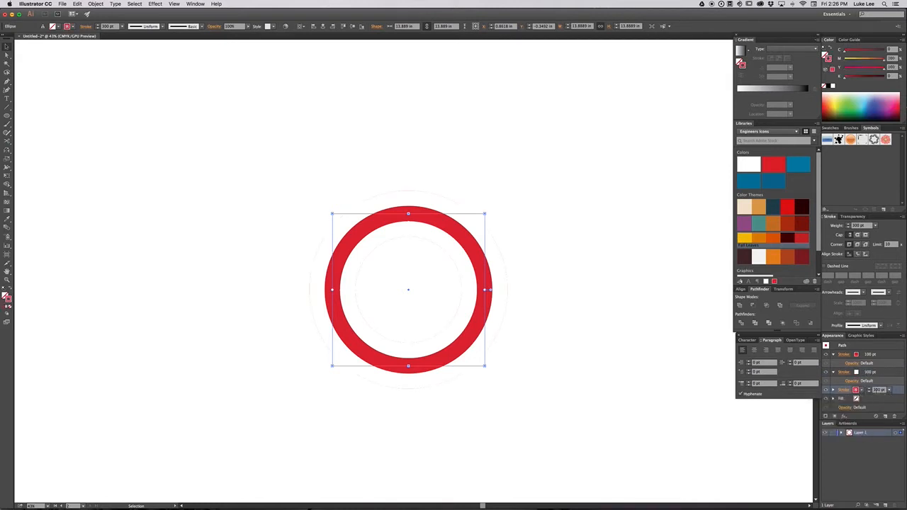
{"action": "type", "text": "500"}
{"action": "key", "text": "Return"}
{"action": "left_click", "coordinate": [582, 355]}
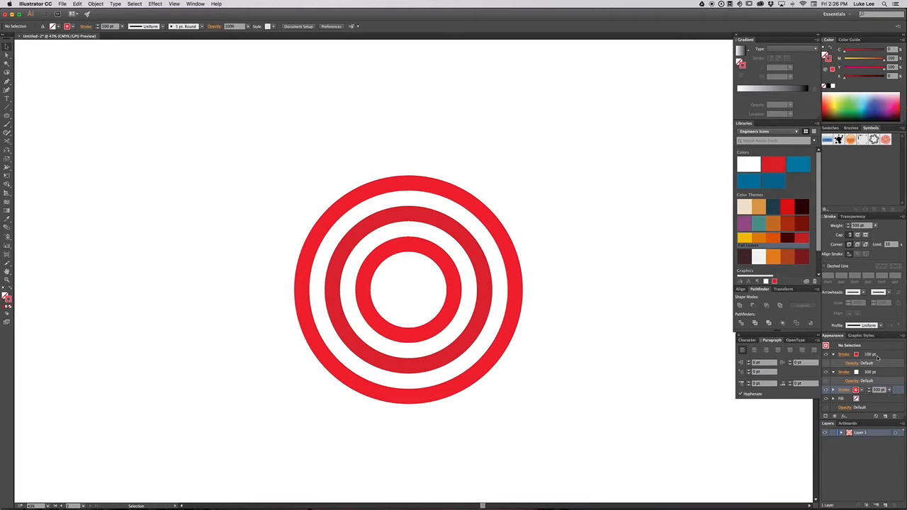
- Try enlarging the target proportionally from its center along with its stroke weights, and undo the scaling
{"action": "left_click", "coordinate": [876, 356]}
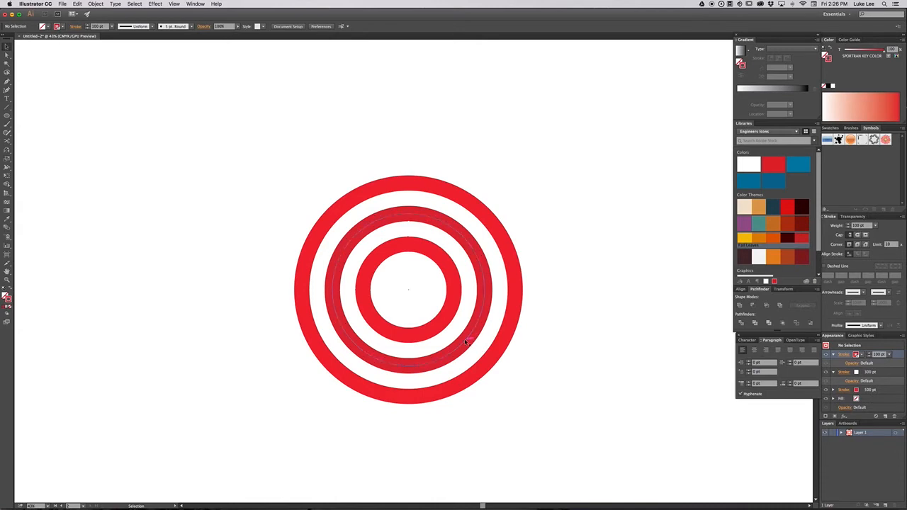
{"action": "left_click", "coordinate": [490, 353]}
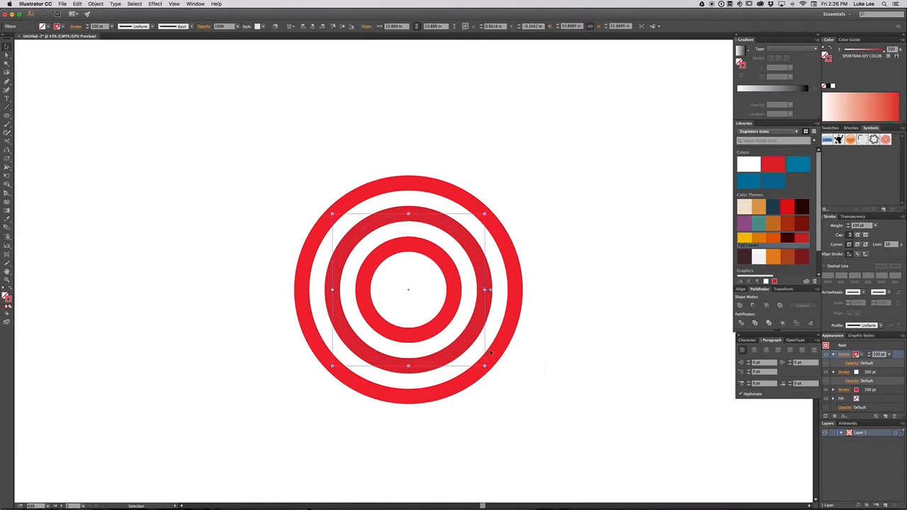
{"action": "left_click_drag", "start_coordinate": [485, 366], "coordinate": [584, 443]}
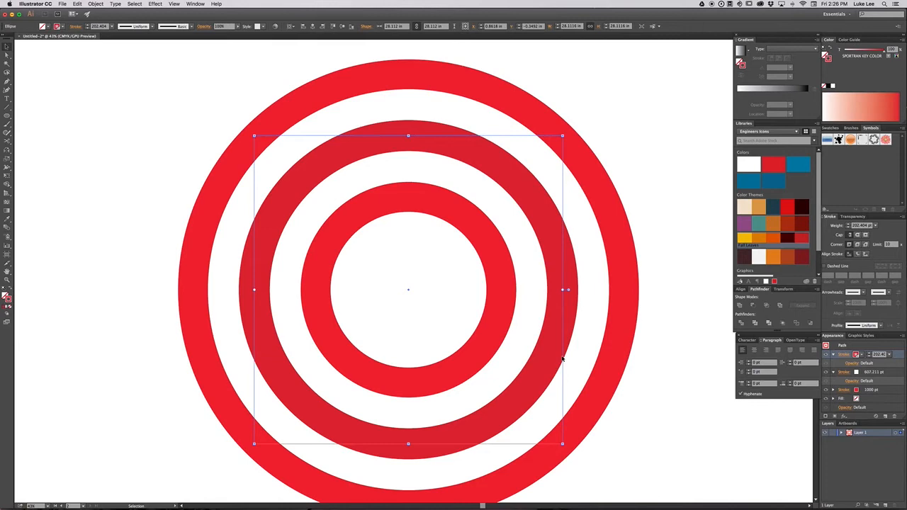
{"action": "key", "text": "super+z"}
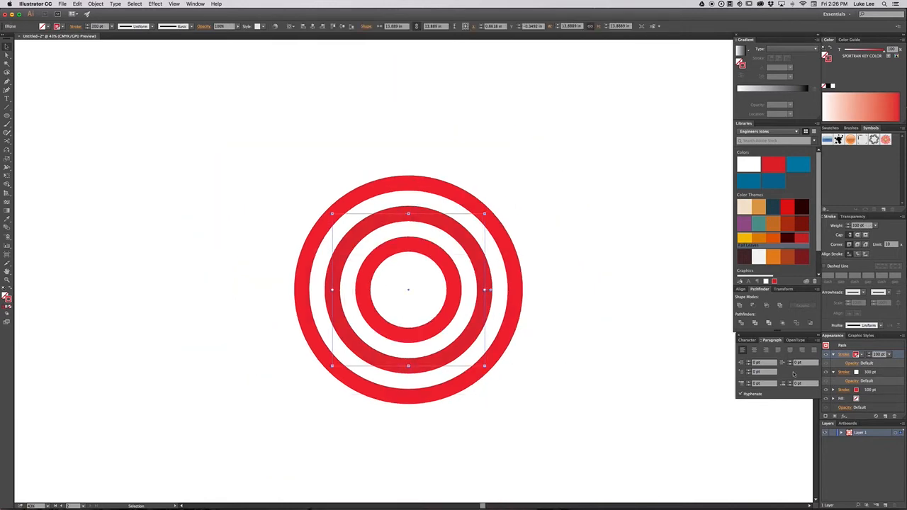
- Place a test rectangle with an orange stroke and blue fill behind the target, and delete it
{"action": "key", "text": "m"}
{"action": "mouse_move", "coordinate": [253, 125]}
{"action": "left_mouse_down"}
{"action": "mouse_move", "coordinate": [472, 492]}
{"action": "mouse_move", "coordinate": [595, 453]}
{"action": "left_mouse_up"}
{"action": "key", "text": "v"}
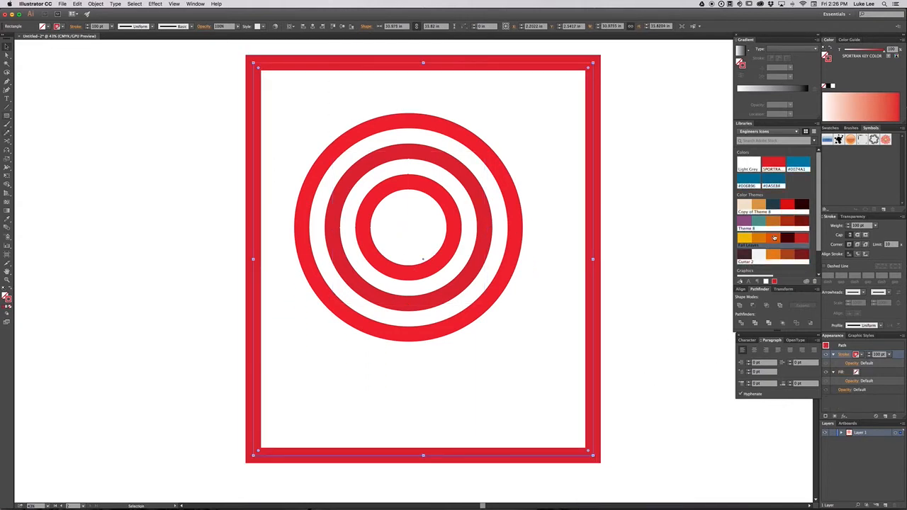
{"action": "left_click", "coordinate": [773, 238]}
{"action": "left_click", "coordinate": [5, 296]}
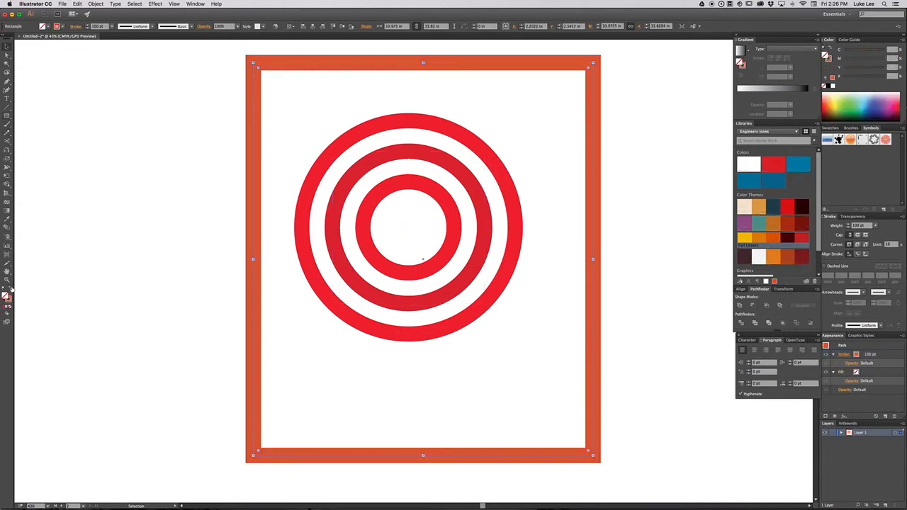
{"action": "left_click_drag", "start_coordinate": [507, 282], "coordinate": [552, 226]}
{"action": "left_click", "coordinate": [639, 199]}
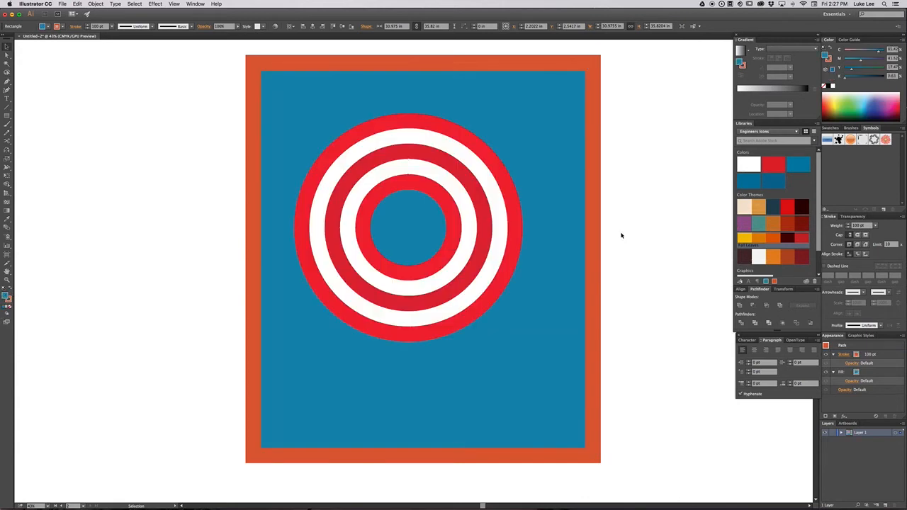
{"action": "left_click", "coordinate": [496, 372]}
{"action": "key", "text": "Delete"}
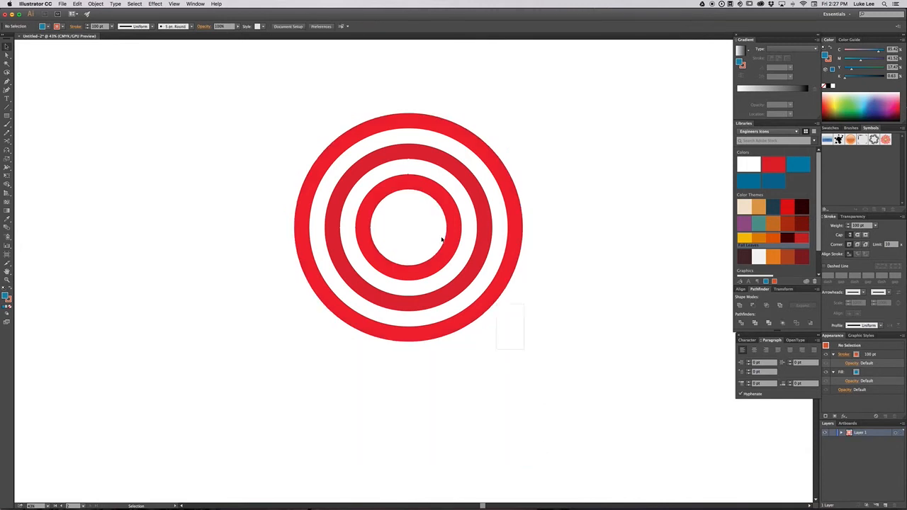
- Move the target leftward on the artboard and apply Outline Stroke to its 100 pt red stroke
{"action": "left_click", "coordinate": [442, 240]}
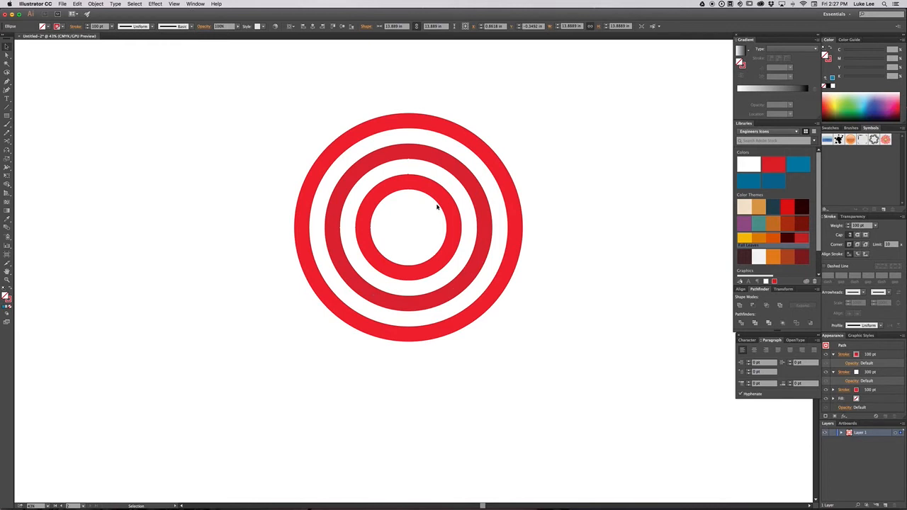
{"action": "mouse_move", "coordinate": [473, 253]}
{"action": "left_mouse_down"}
{"action": "mouse_move", "coordinate": [430, 270]}
{"action": "mouse_move", "coordinate": [381, 265]}
{"action": "left_mouse_up"}
{"action": "left_click", "coordinate": [886, 354]}
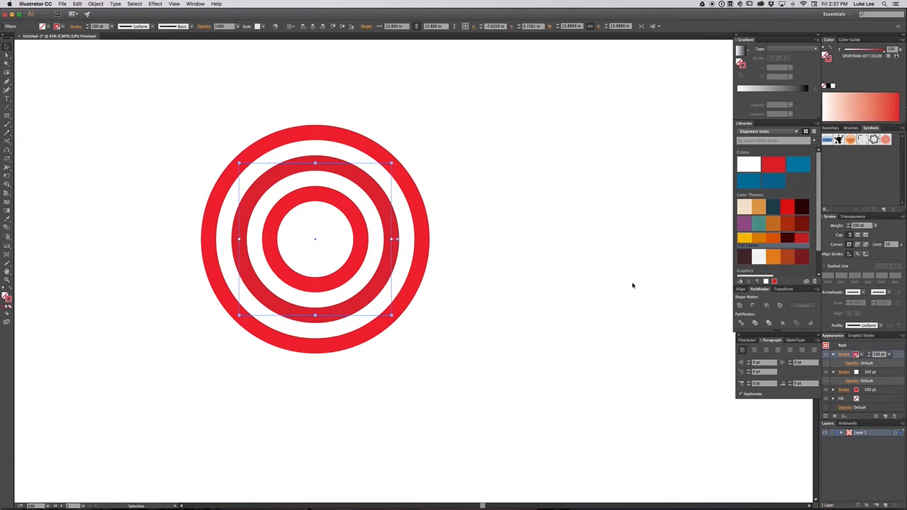
{"action": "left_click", "coordinate": [98, 5]}
{"action": "mouse_move", "coordinate": [122, 137]}
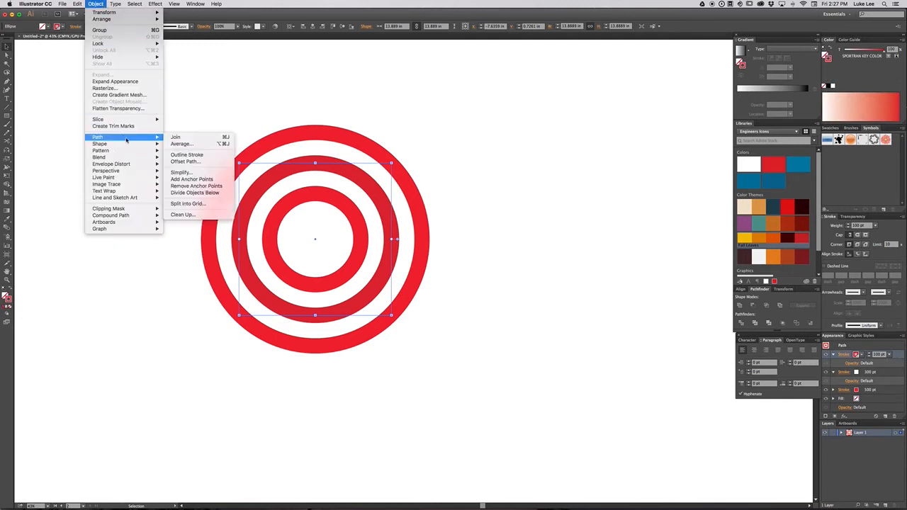
{"action": "left_click", "coordinate": [192, 156]}
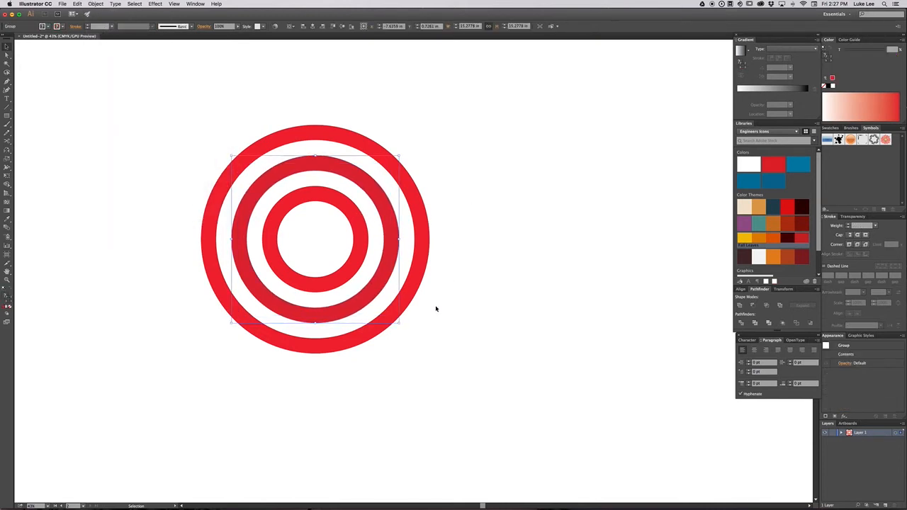
- Try pulling the outlined middle ring away from the target with Direct Selection, and undo the moves
{"action": "left_click", "coordinate": [425, 288]}
{"action": "key", "text": "a"}
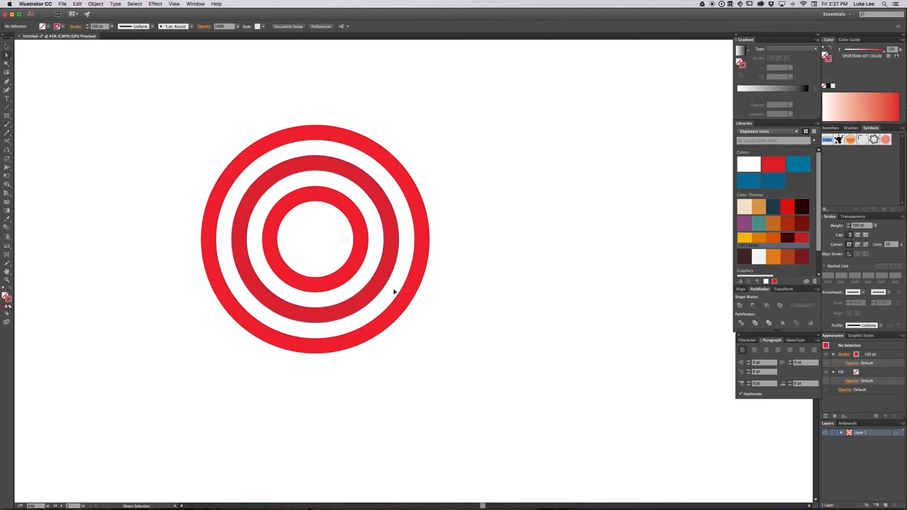
{"action": "left_click_drag", "start_coordinate": [391, 284], "coordinate": [603, 314]}
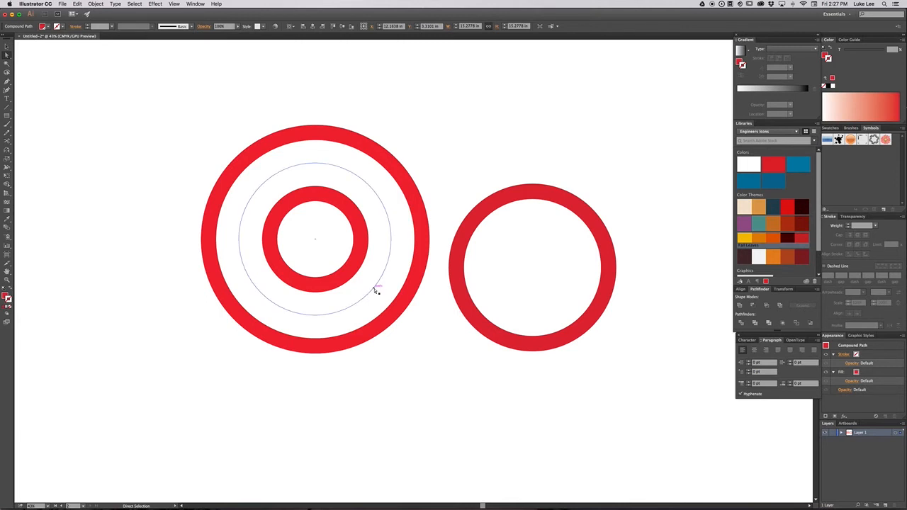
{"action": "key", "text": "super+z"}
{"action": "left_click", "coordinate": [488, 303]}
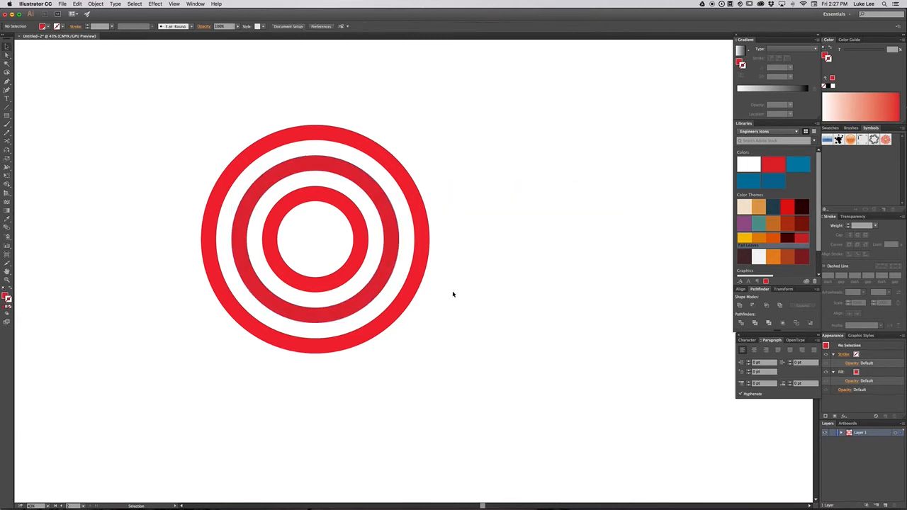
{"action": "left_click_drag", "start_coordinate": [389, 272], "coordinate": [663, 238]}
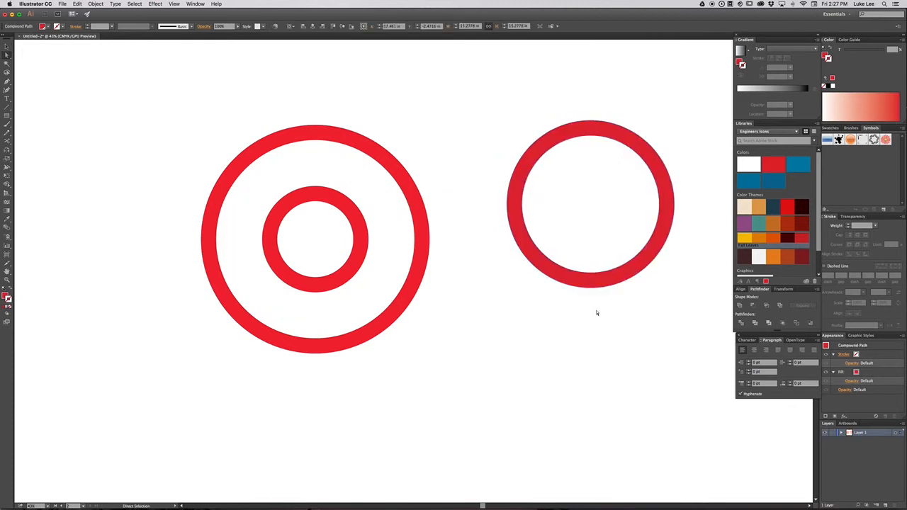
{"action": "left_click", "coordinate": [334, 257]}
{"action": "key", "text": "super+z"}
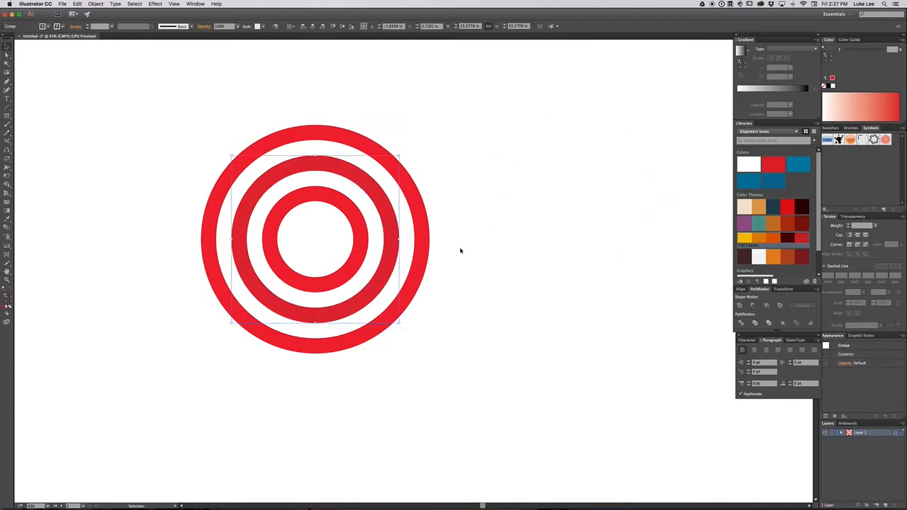
- Select the remaining circle beneath the middle ring and apply Outline Stroke to its 300 pt white stroke
{"action": "key", "text": "super+shift+a"}
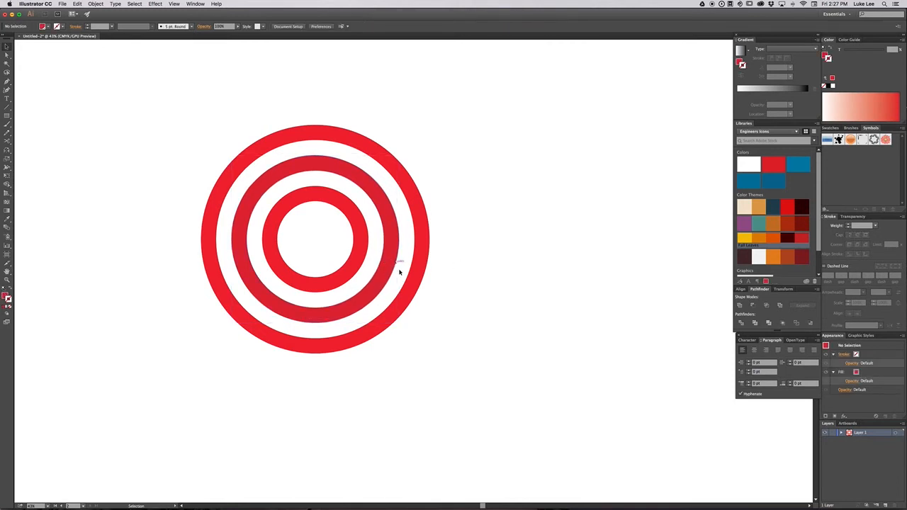
{"action": "left_click", "coordinate": [382, 265]}
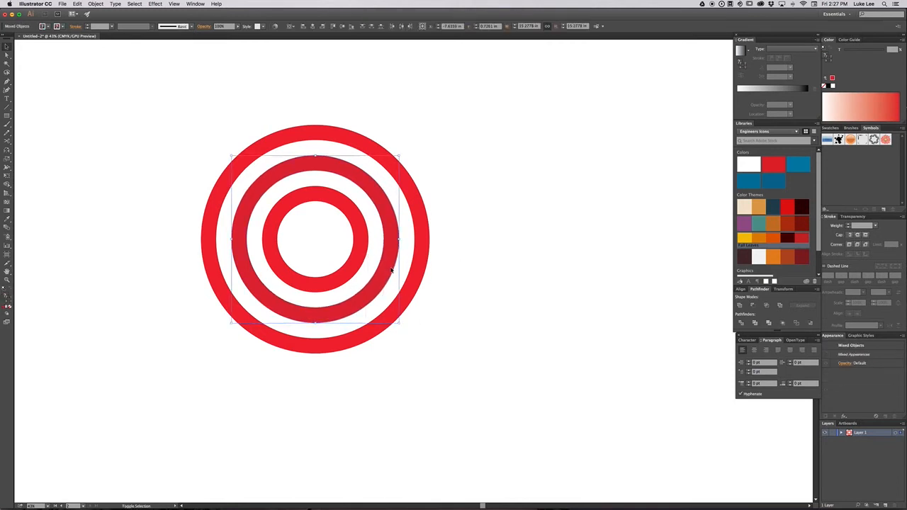
{"action": "left_click", "coordinate": [388, 267]}
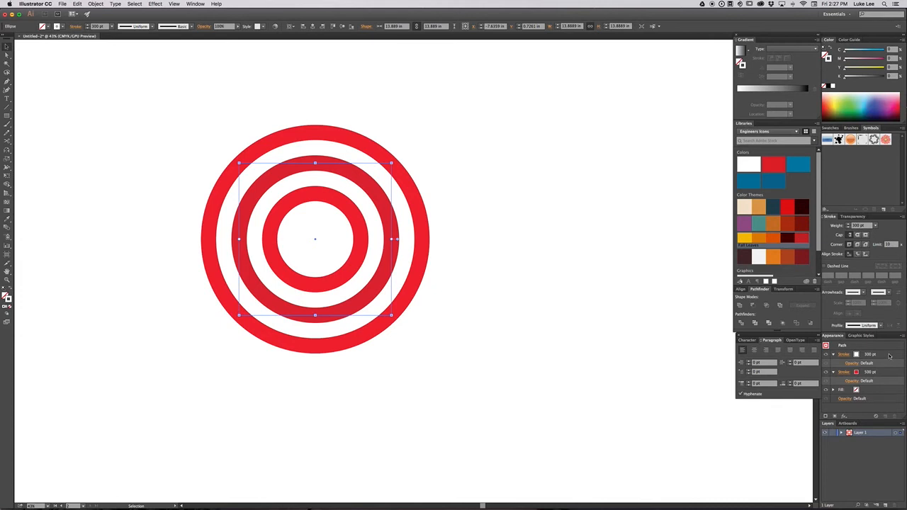
{"action": "left_click", "coordinate": [890, 356]}
{"action": "left_click", "coordinate": [95, 4]}
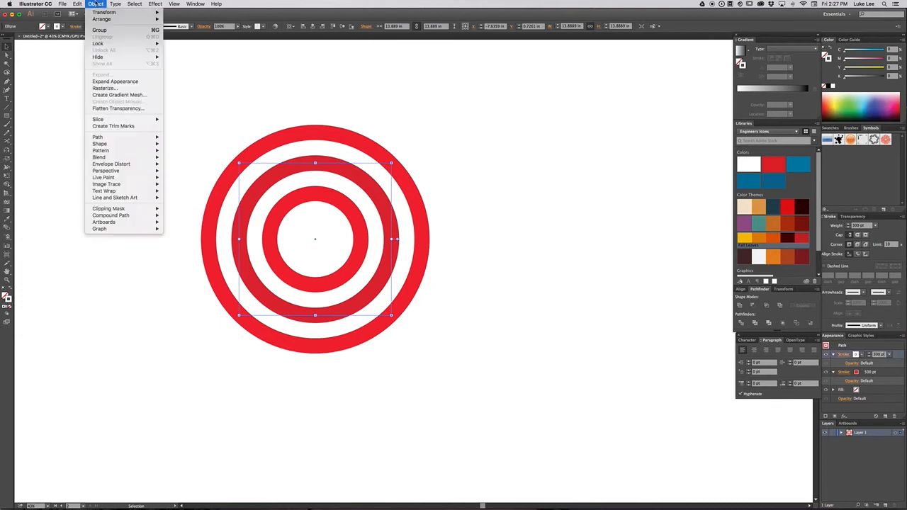
{"action": "mouse_move", "coordinate": [145, 138]}
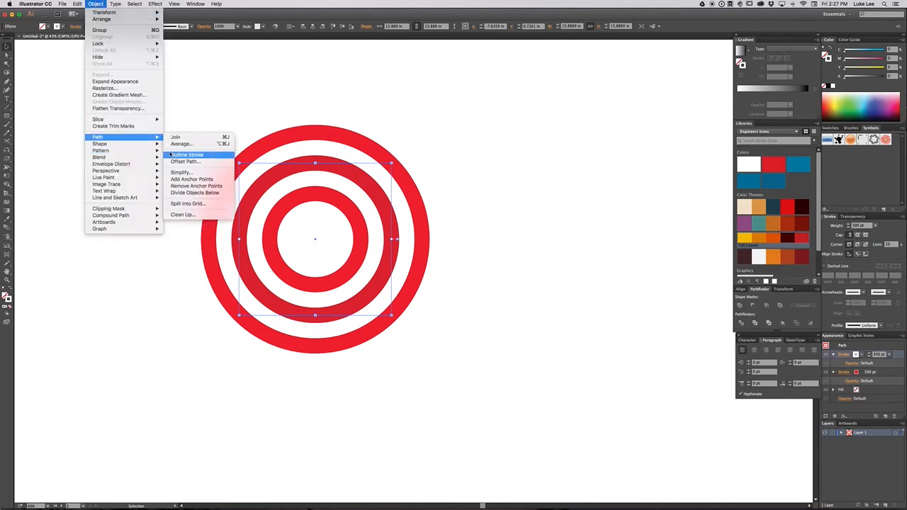
{"action": "left_click", "coordinate": [205, 154]}
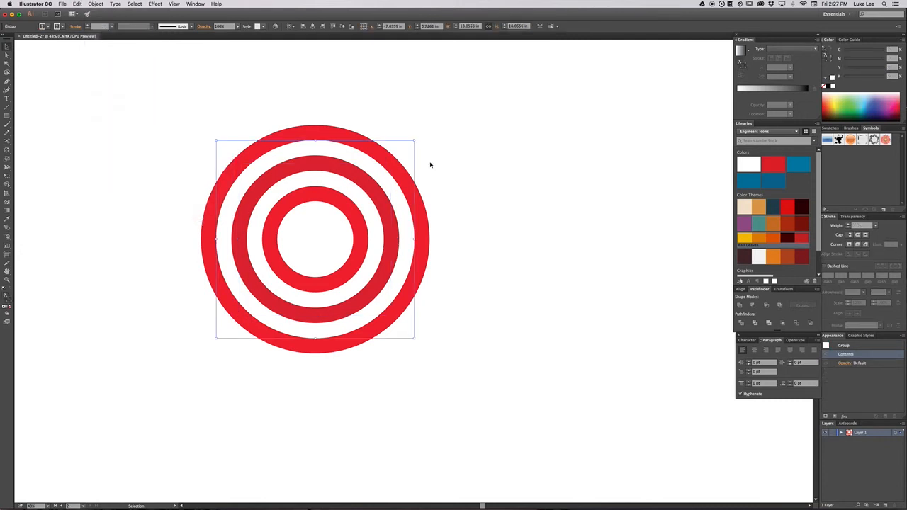
{"action": "left_click", "coordinate": [431, 179]}
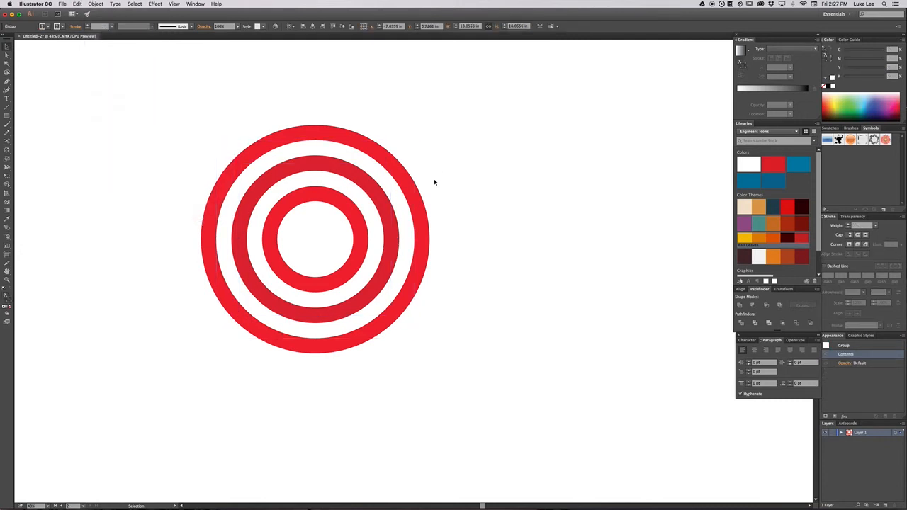
- Select the outlined middle red ring together with the white ring and move both up and to the right, off the large red circle
{"action": "left_click", "coordinate": [411, 268]}
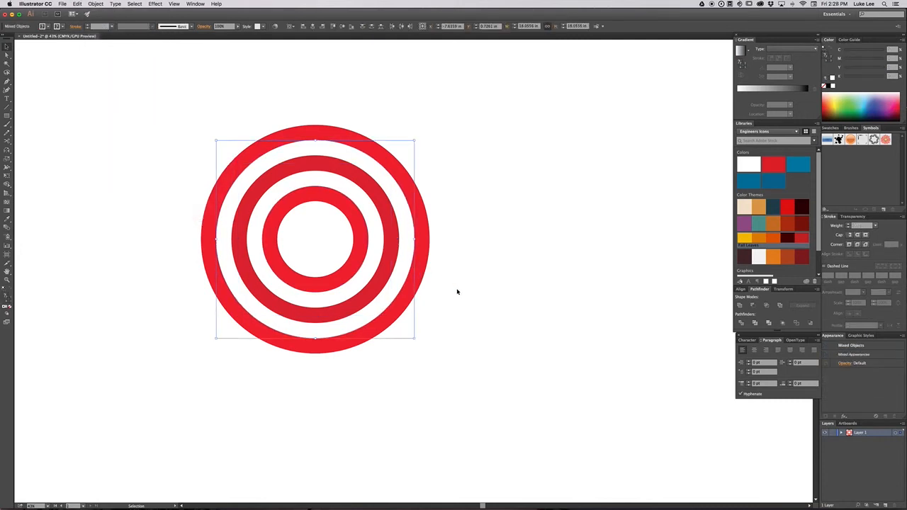
{"action": "left_click_drag", "start_coordinate": [449, 328], "coordinate": [323, 255]}
{"action": "key", "text": "a"}
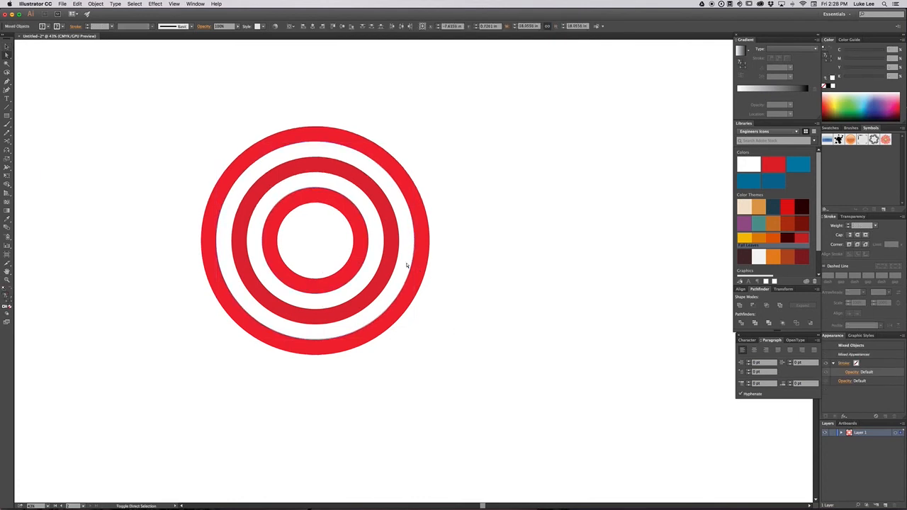
{"action": "left_click", "coordinate": [407, 266], "text": "shift"}
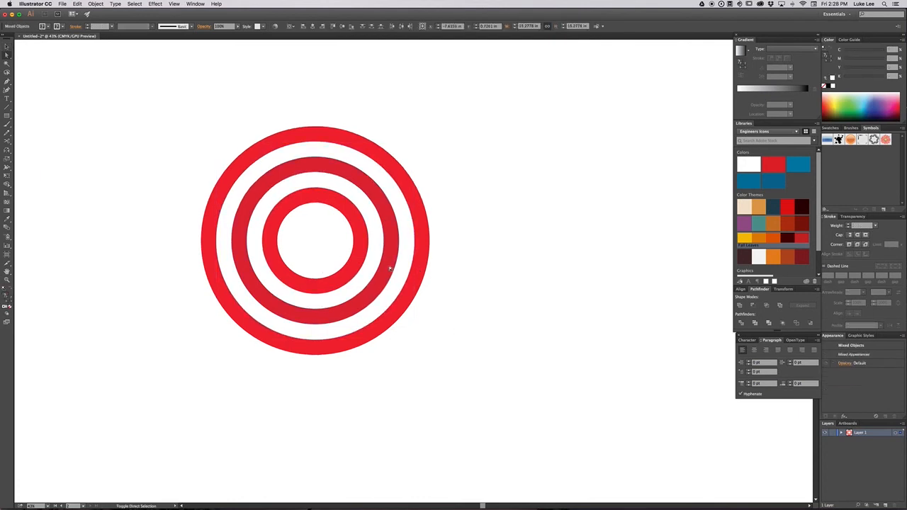
{"action": "key", "text": "v"}
{"action": "left_click_drag", "start_coordinate": [389, 291], "coordinate": [576, 167]}
{"action": "left_click", "coordinate": [426, 316]}
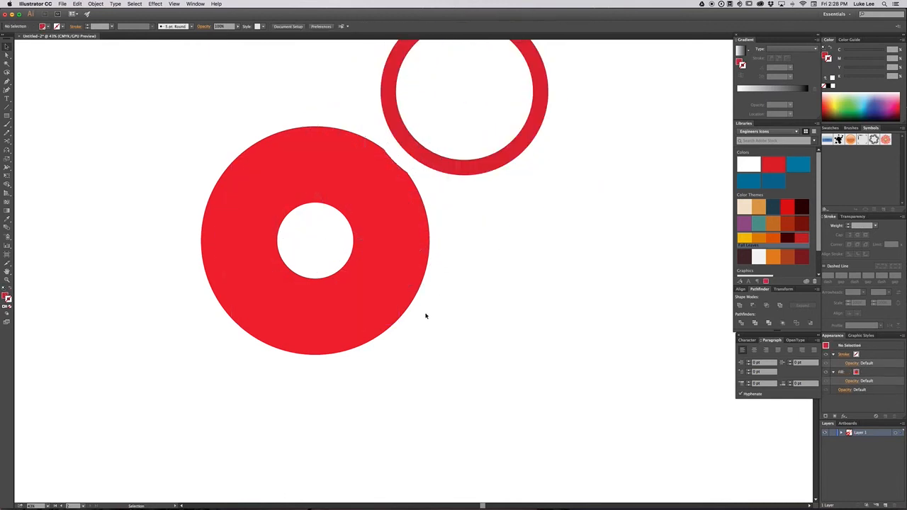
- Select the large circle and apply Outline Stroke to its 500 pt red stroke
{"action": "left_click", "coordinate": [368, 265]}
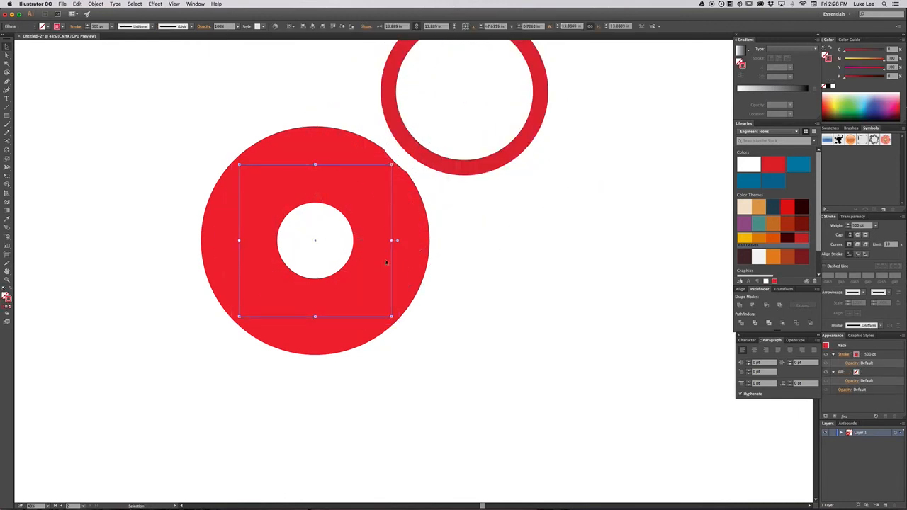
{"action": "left_click", "coordinate": [99, 5]}
{"action": "mouse_move", "coordinate": [124, 136]}
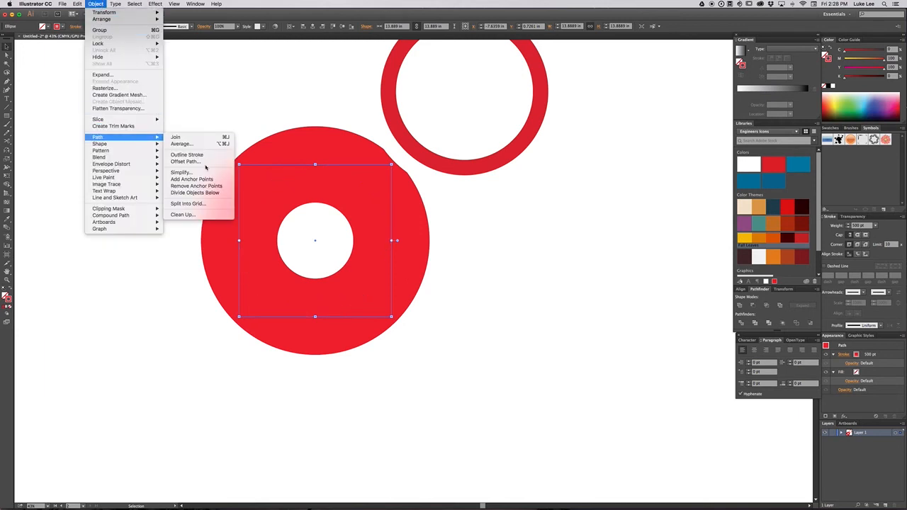
{"action": "left_click", "coordinate": [205, 156]}
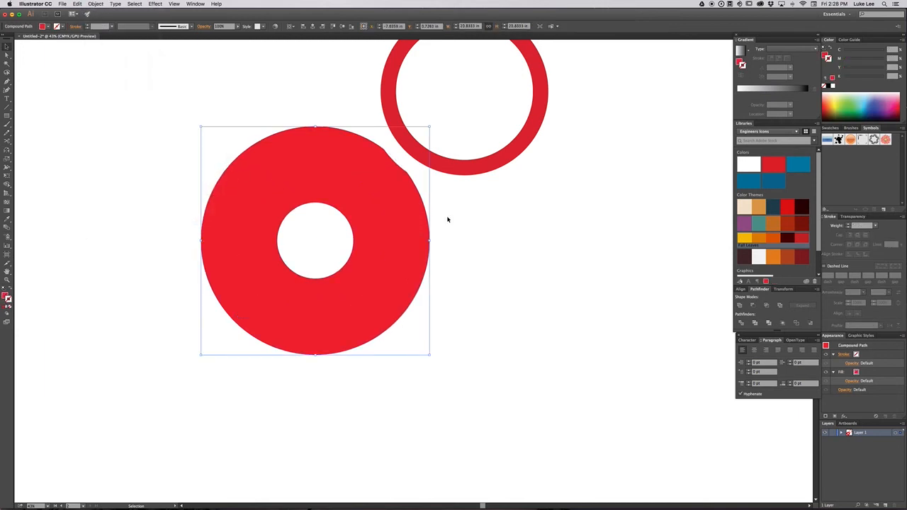
{"action": "left_click", "coordinate": [535, 256]}
- Align all the outlined rings on their horizontal and vertical centers, and move the reassembled target up and left on the artboard
{"action": "left_click_drag", "start_coordinate": [577, 331], "coordinate": [348, 121]}
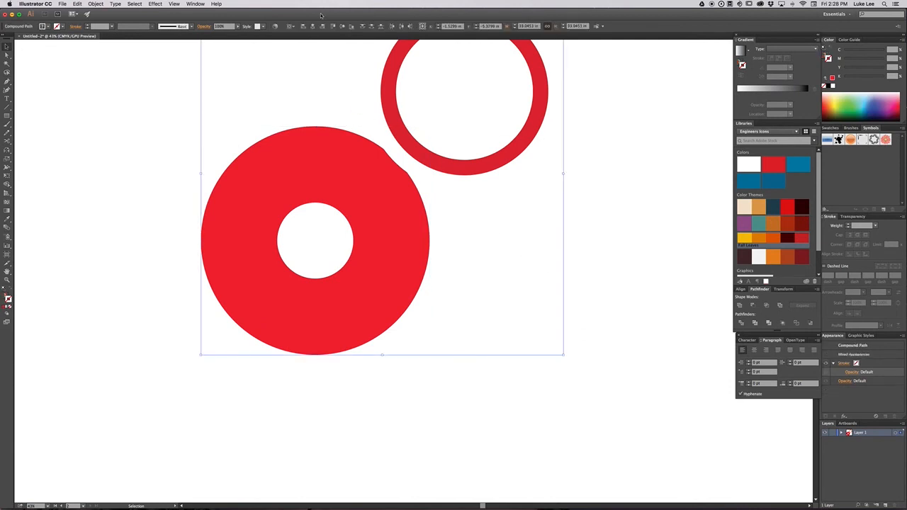
{"action": "left_click", "coordinate": [343, 26]}
{"action": "left_click", "coordinate": [372, 26]}
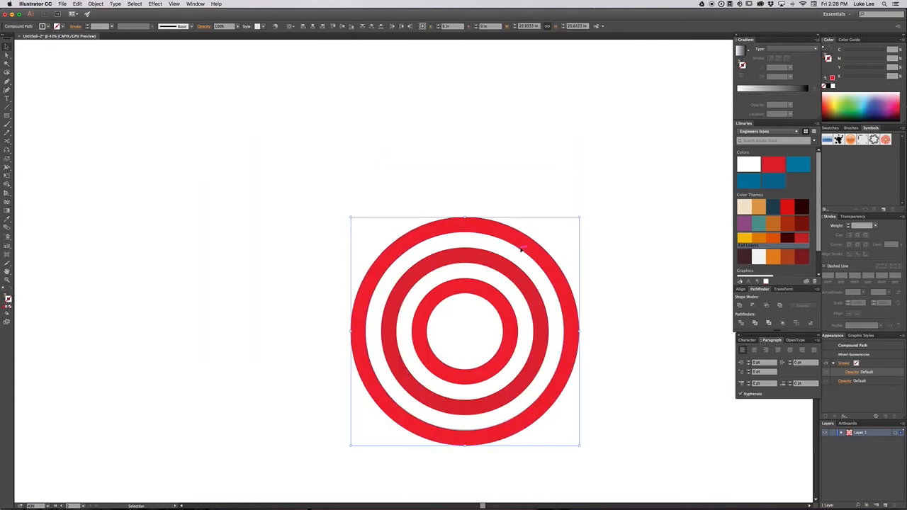
{"action": "left_click_drag", "start_coordinate": [494, 260], "coordinate": [355, 169]}
- Try subtracting the wide white ring from the large red ring with Minus Front
{"action": "key", "text": "a"}
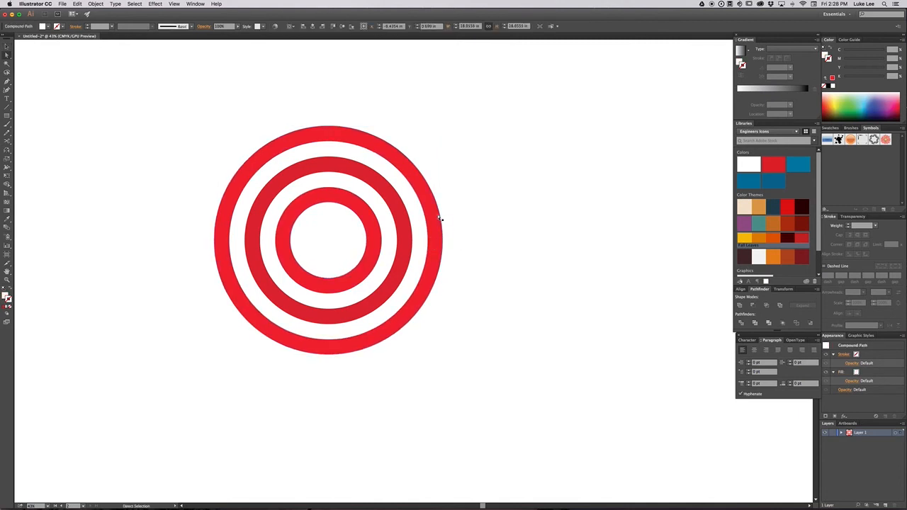
{"action": "left_click", "coordinate": [437, 219]}
{"action": "left_click", "coordinate": [417, 235]}
{"action": "left_click", "coordinate": [435, 251]}
{"action": "left_click", "coordinate": [417, 252]}
{"action": "left_click", "coordinate": [435, 219]}
{"action": "left_click", "coordinate": [421, 229]}
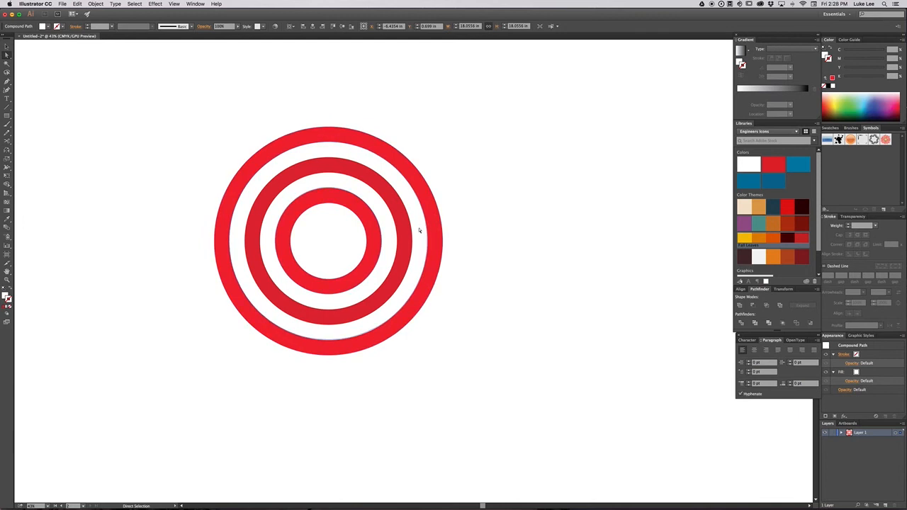
{"action": "left_click", "coordinate": [431, 229], "text": "shift"}
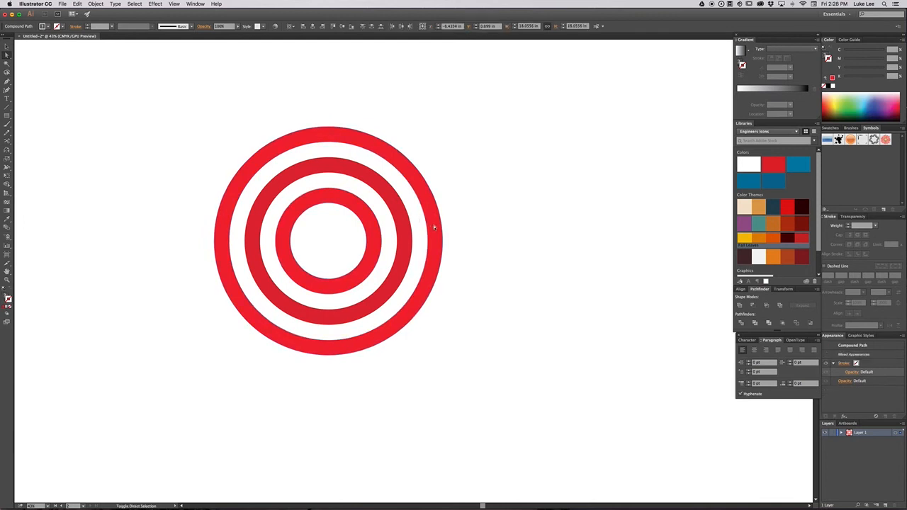
{"action": "left_click", "coordinate": [753, 305]}
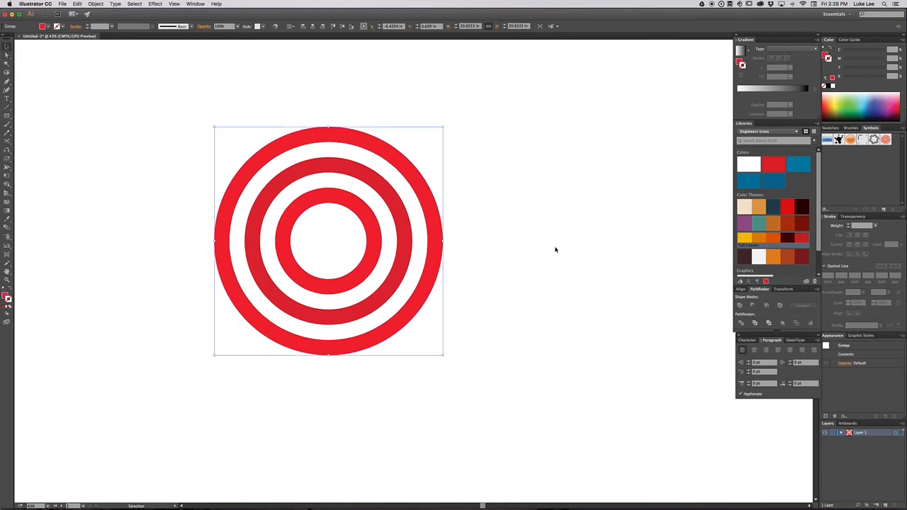
{"action": "left_click", "coordinate": [685, 237]}
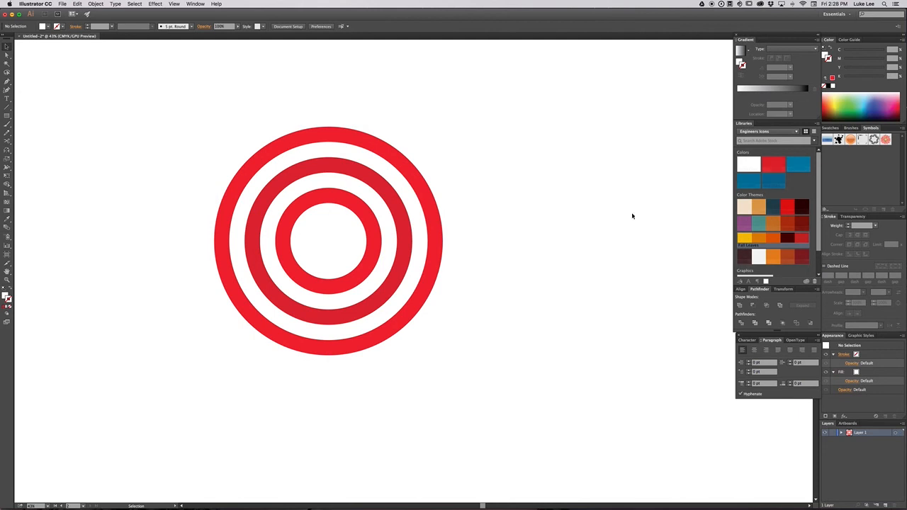
- Draw a blue-filled rectangle about 28.8 by 28.1 in around the target and send it to the back
{"action": "key", "text": "m"}
{"action": "left_click_drag", "start_coordinate": [165, 100], "coordinate": [481, 406]}
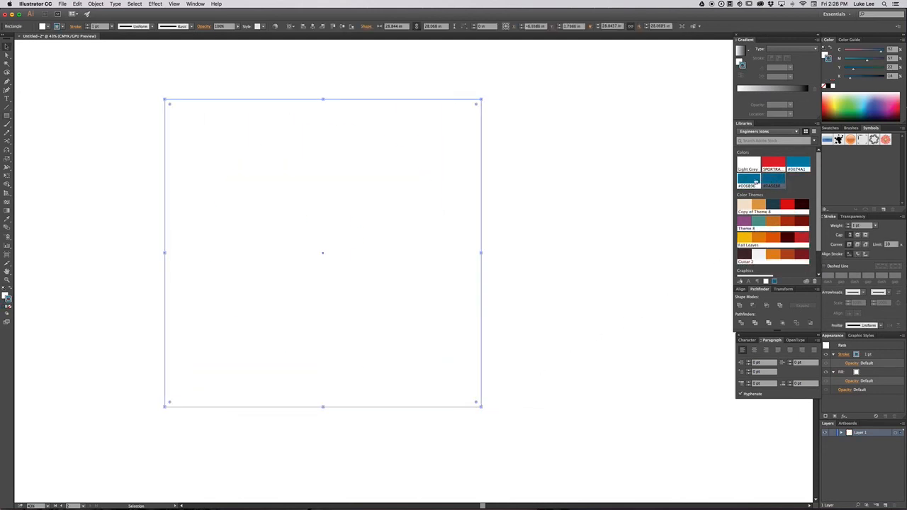
{"action": "left_click", "coordinate": [10, 290]}
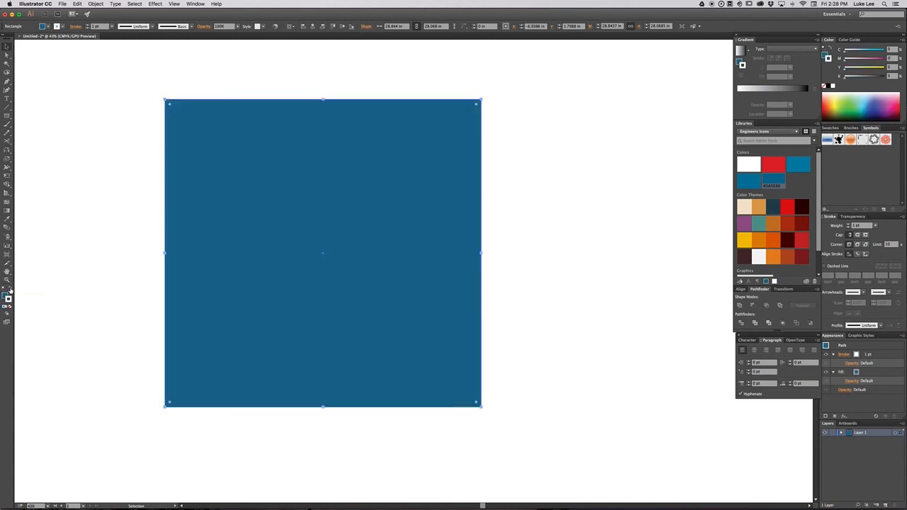
{"action": "key", "text": "super+shift+bracketleft"}
{"action": "left_click", "coordinate": [492, 249]}
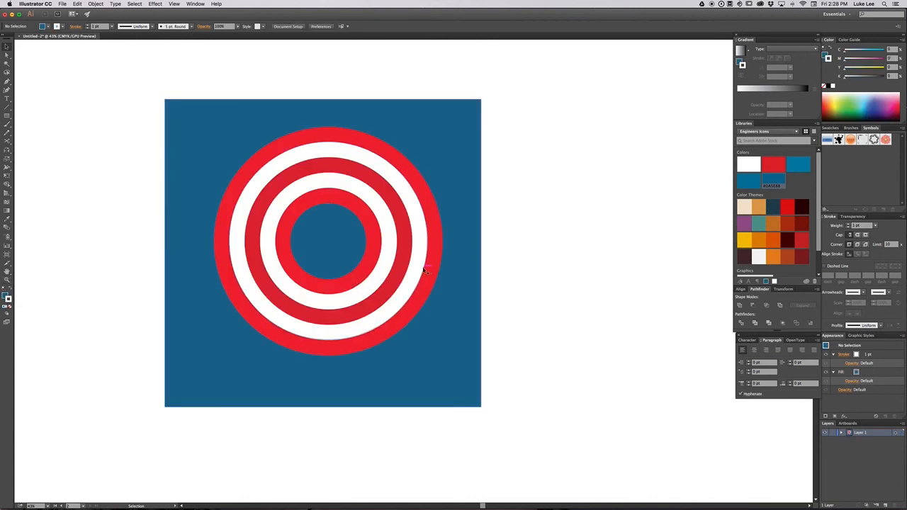
- Subtract the wide white ring from the large red ring with Minus Front, and select the resulting red rings to check them
{"action": "key", "text": "a"}
{"action": "left_click", "coordinate": [420, 266]}
{"action": "left_click", "coordinate": [435, 267], "text": "shift"}
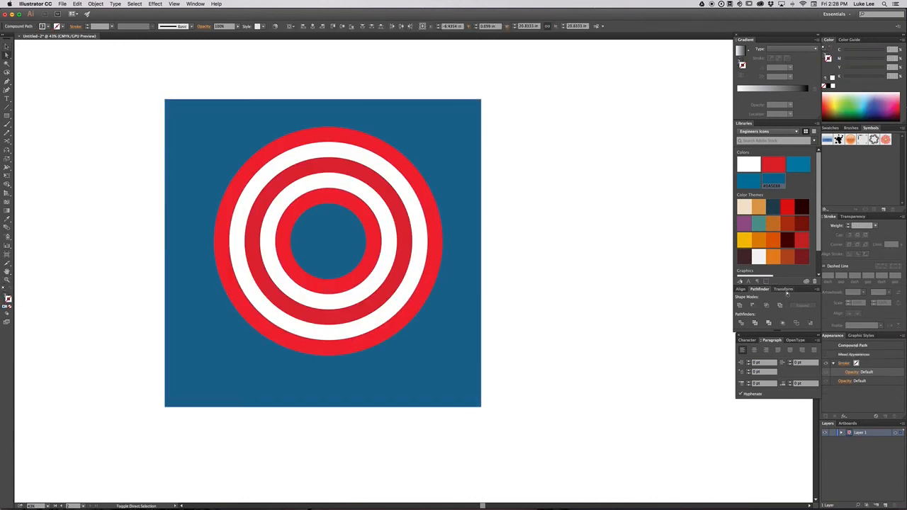
{"action": "left_click", "coordinate": [752, 305]}
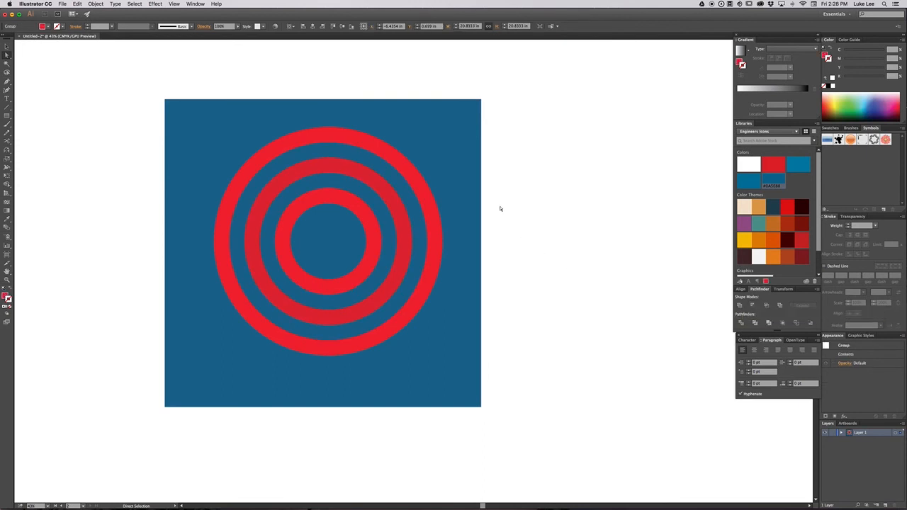
{"action": "key", "text": "v"}
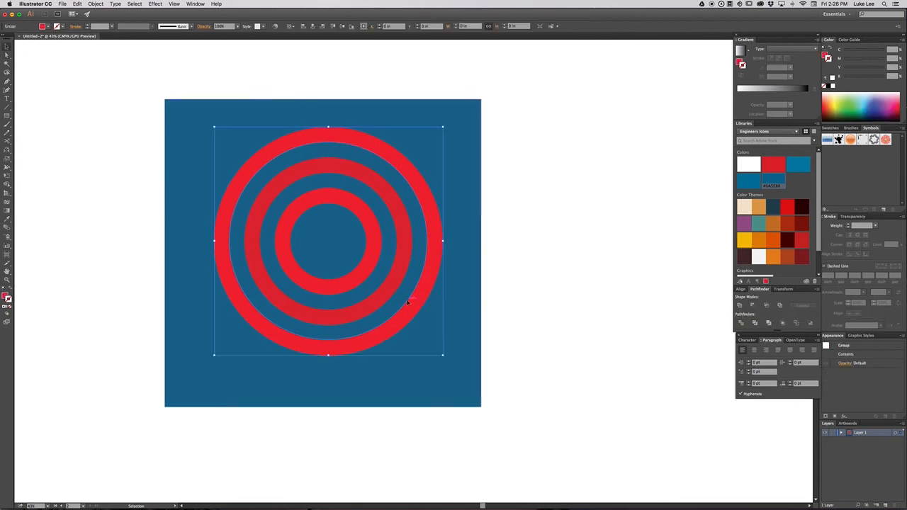
{"action": "left_click", "coordinate": [389, 292]}
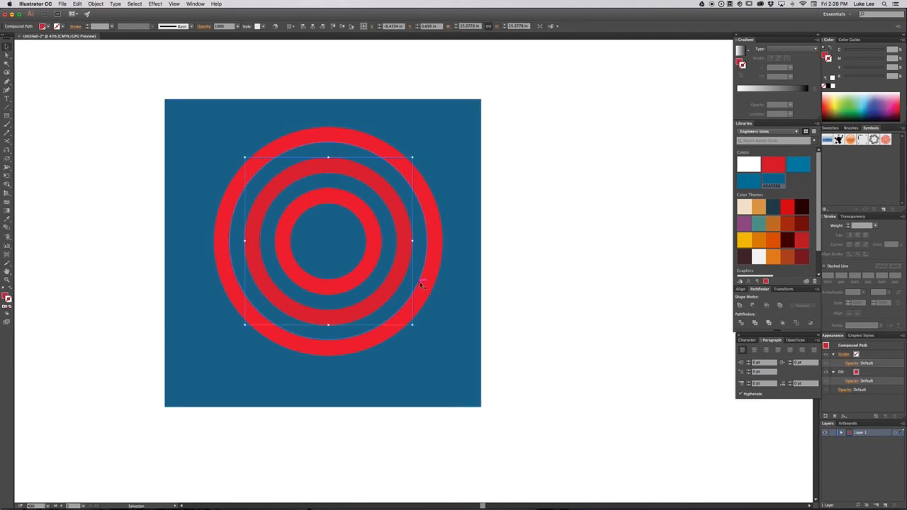
{"action": "left_click", "coordinate": [513, 273]}
- Delete the blue background rectangle
{"action": "key", "text": "a"}
{"action": "left_click", "coordinate": [456, 304]}
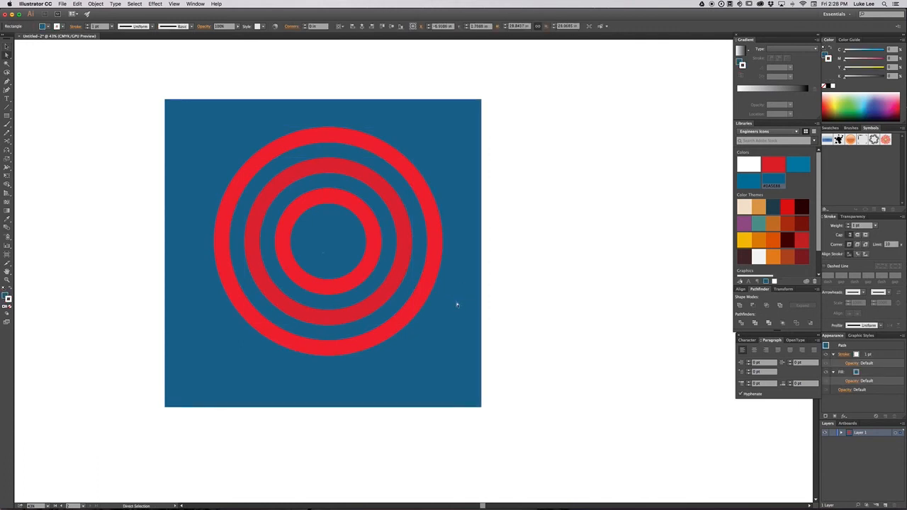
{"action": "key", "text": "Delete"}
- Select all of the target's rings and apply the red SPORTRAN KEY COLOR from the library
{"action": "key", "text": "v"}
{"action": "key", "text": "a"}
{"action": "left_click", "coordinate": [390, 257]}
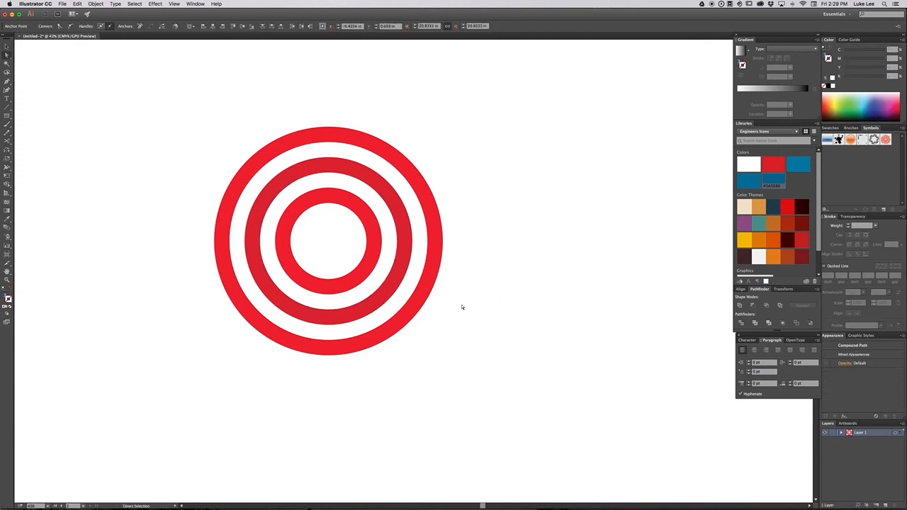
{"action": "key", "text": "v"}
{"action": "left_click_drag", "start_coordinate": [476, 338], "coordinate": [341, 252]}
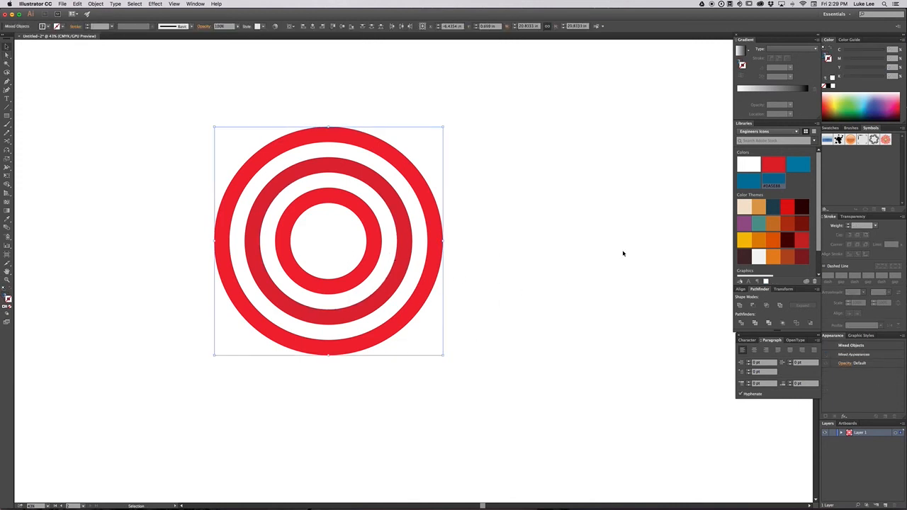
{"action": "left_click", "coordinate": [773, 165]}
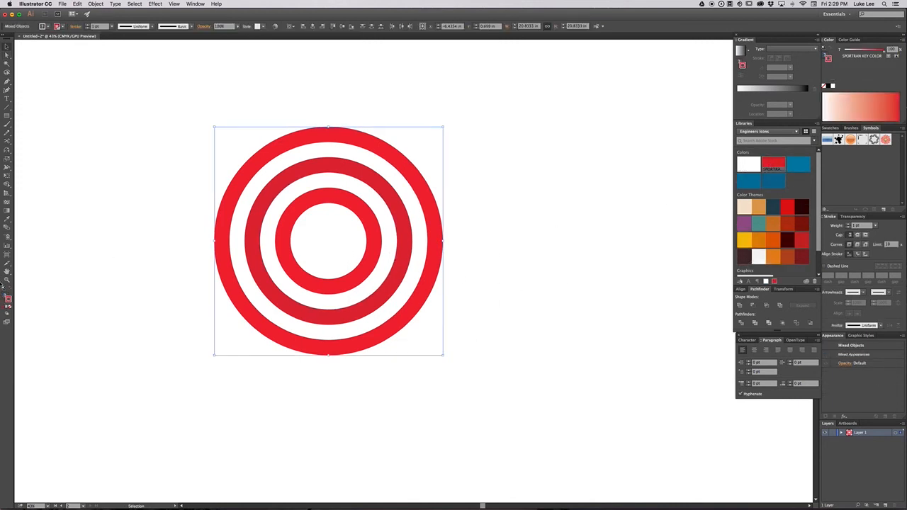